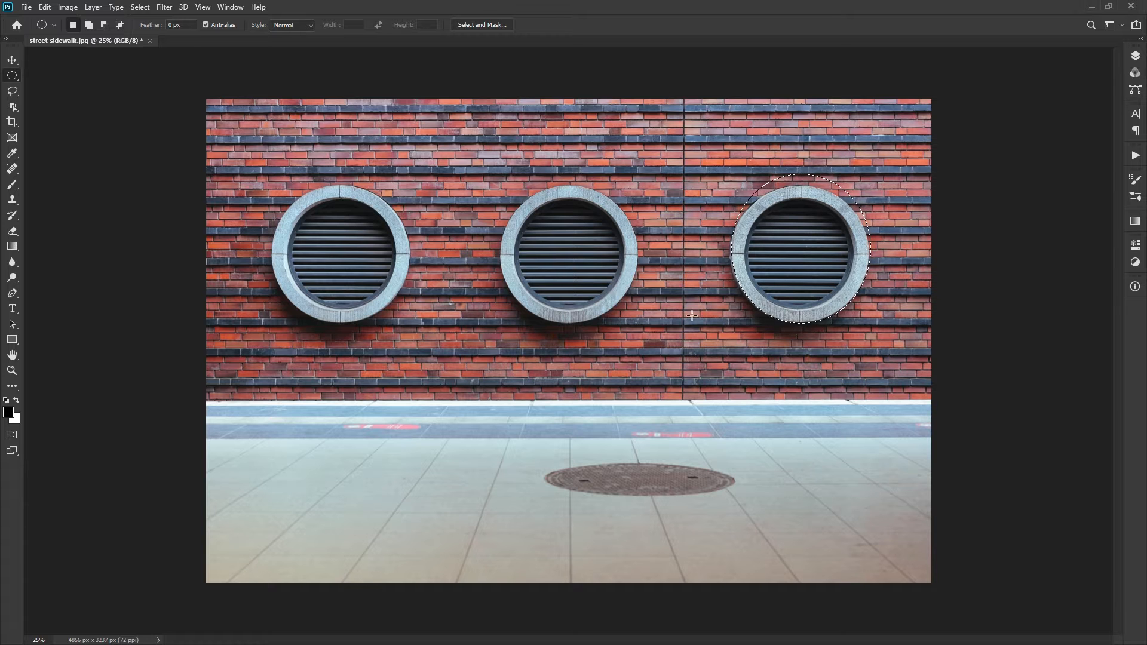
# Select the middle round vent with a new elliptical selection and add the left and right vents to it.
pyautogui.click(510, 184)
pyautogui.moveTo(576, 269); pyautogui.dragTo(637, 348)
pyautogui.press('shift')
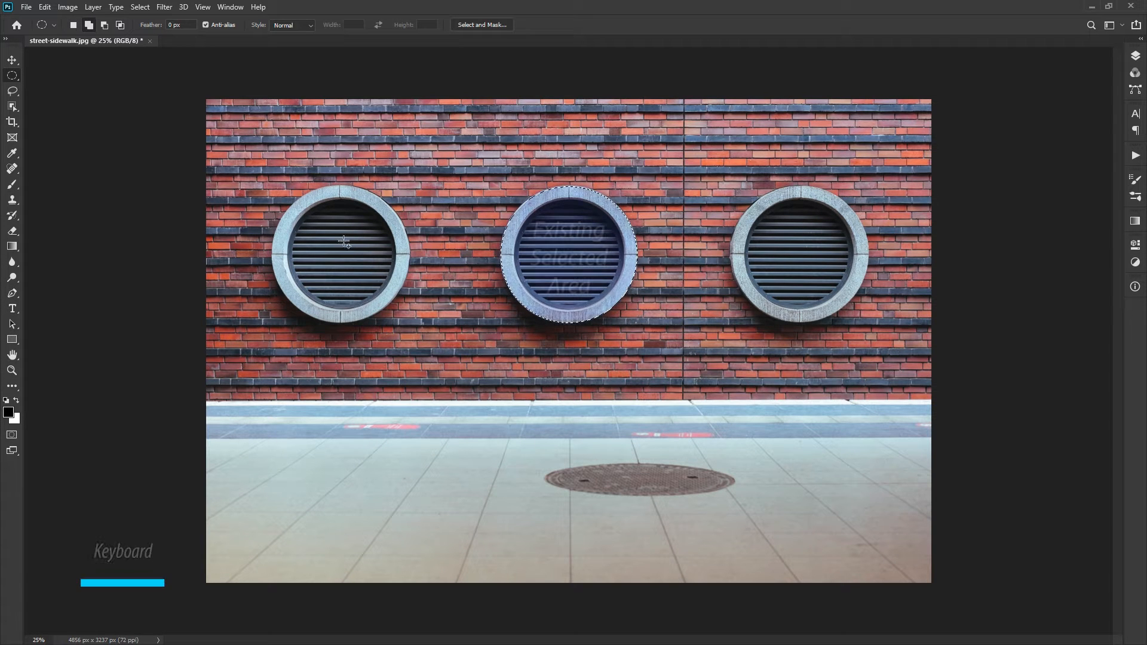
pyautogui.moveTo(277, 188); pyautogui.dragTo(408, 323)
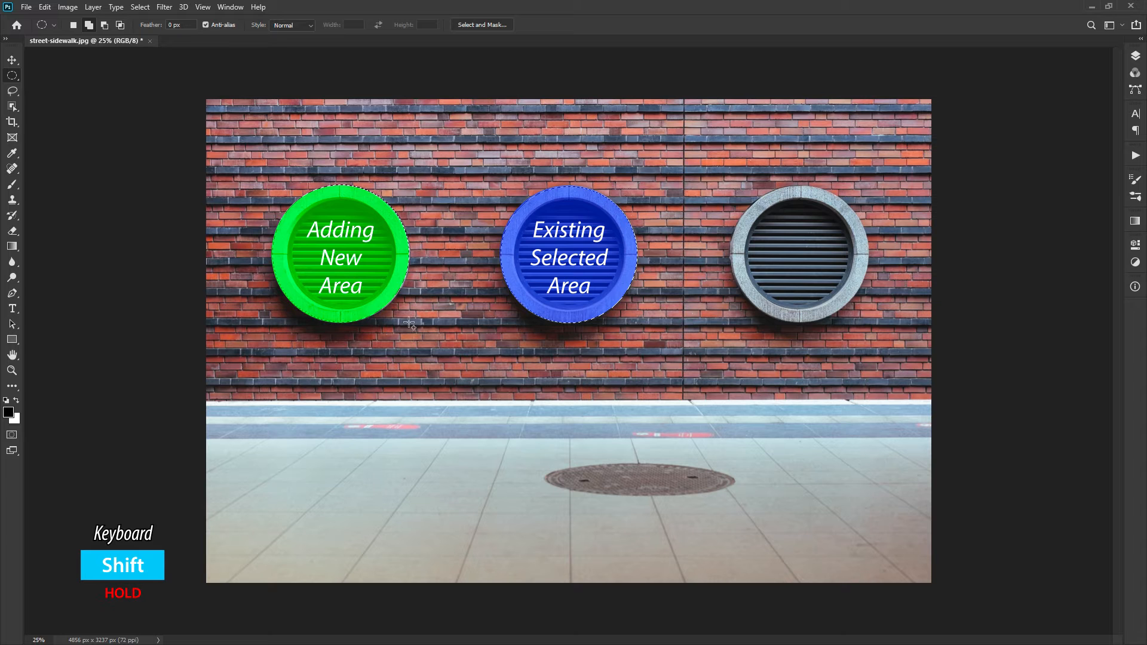
pyautogui.moveTo(740, 181); pyautogui.dragTo(869, 325)
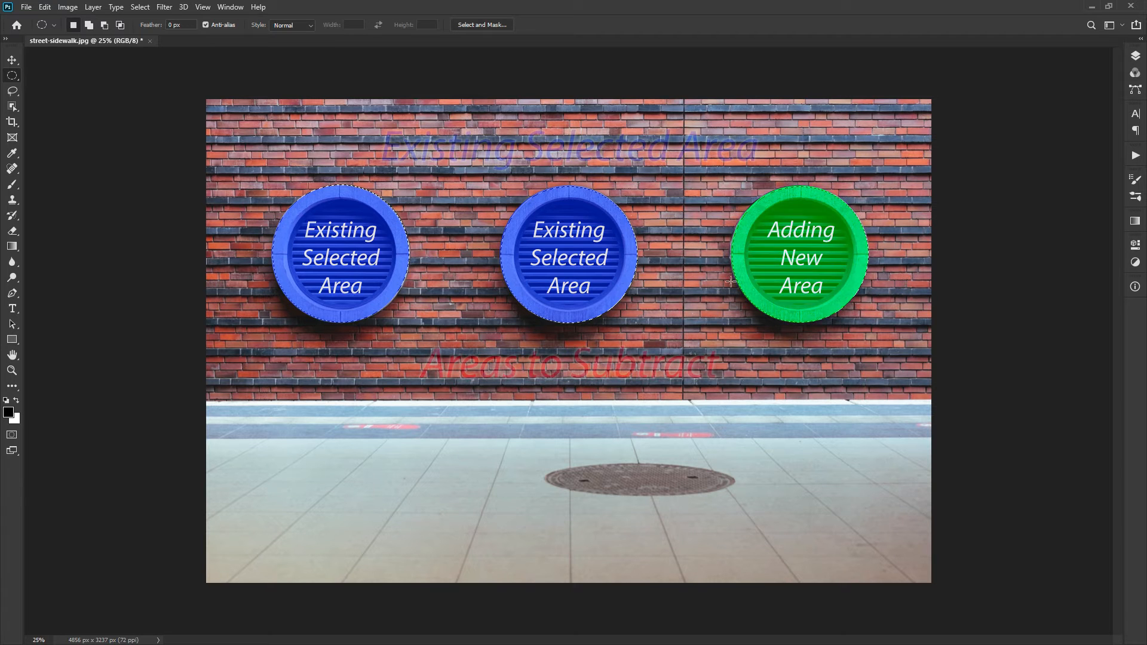
# Subtract the lower halves of all three vents from the selection with the Rectangular Marquee tool.
pyautogui.rightClick(12, 75)
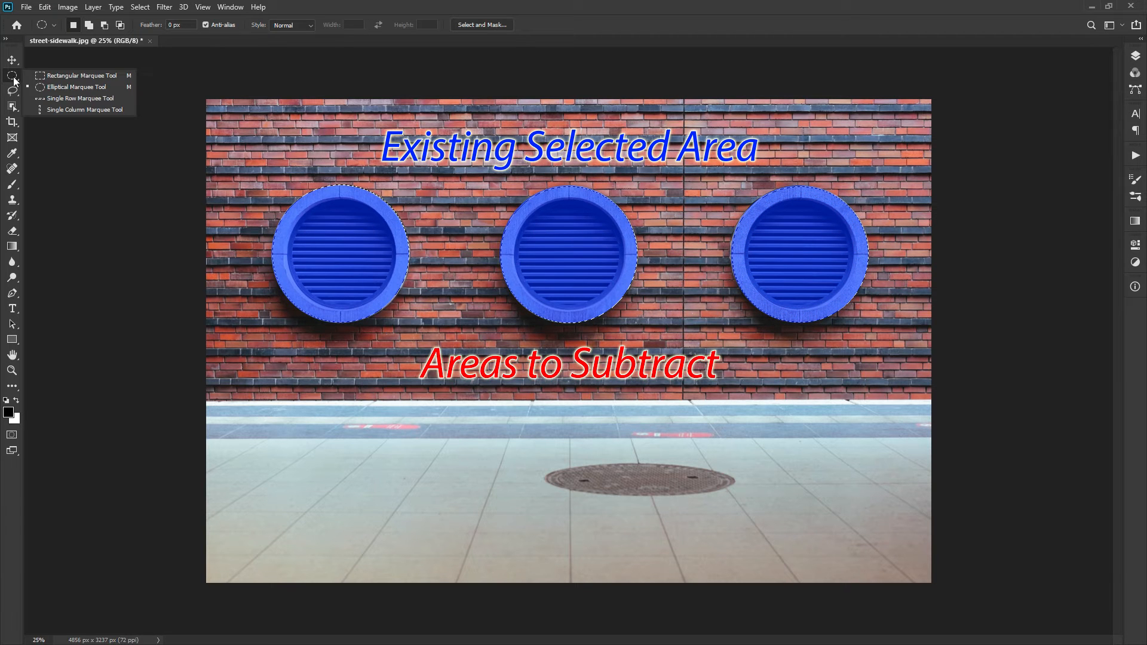
pyautogui.click(60, 76)
pyautogui.moveTo(268, 370); pyautogui.dragTo(920, 256)
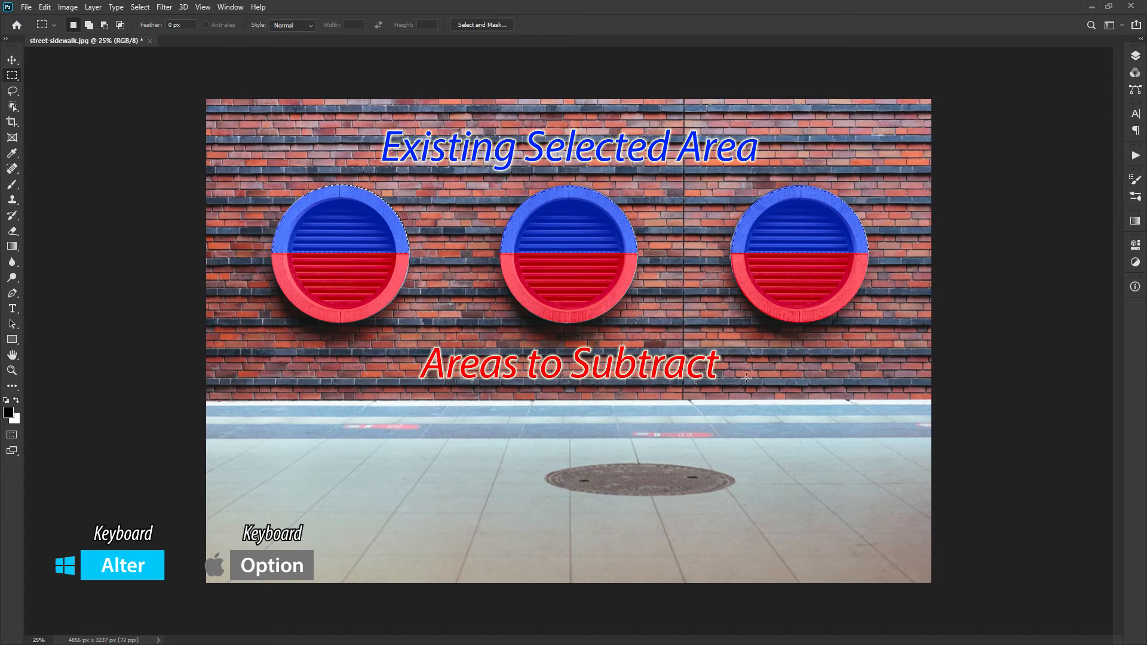
# Subtract the left and middle vents from the selection, and intersect the remainder with a rectangle over the right vent's left half.
pyautogui.moveTo(259, 165); pyautogui.dragTo(429, 397)
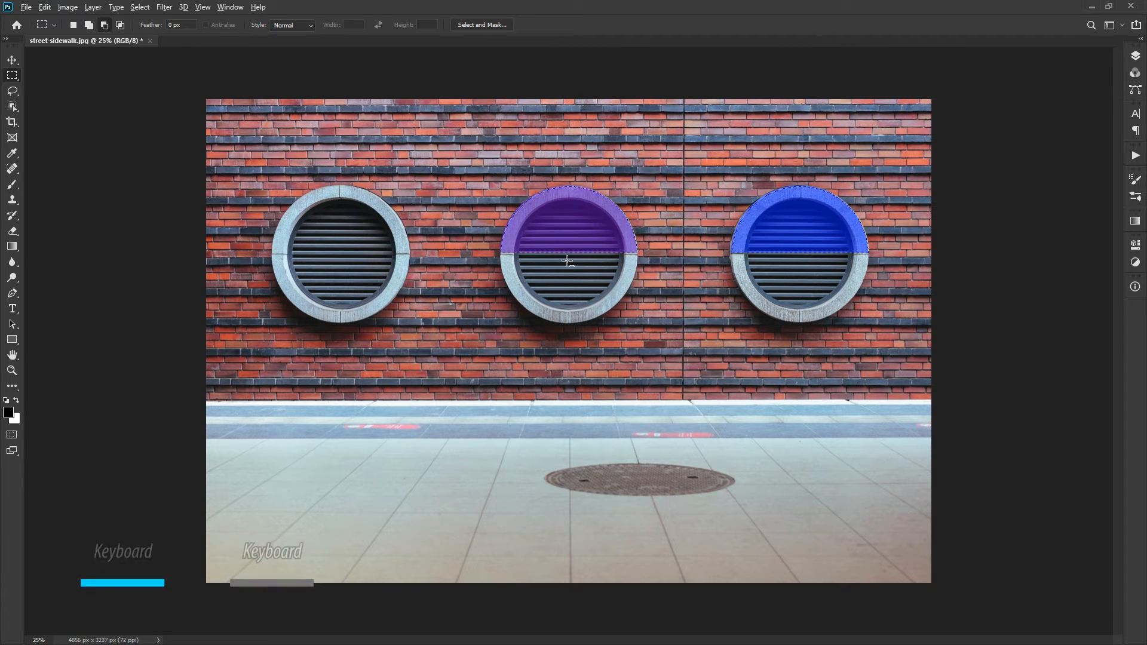
pyautogui.moveTo(568, 261); pyautogui.dragTo(658, 353)
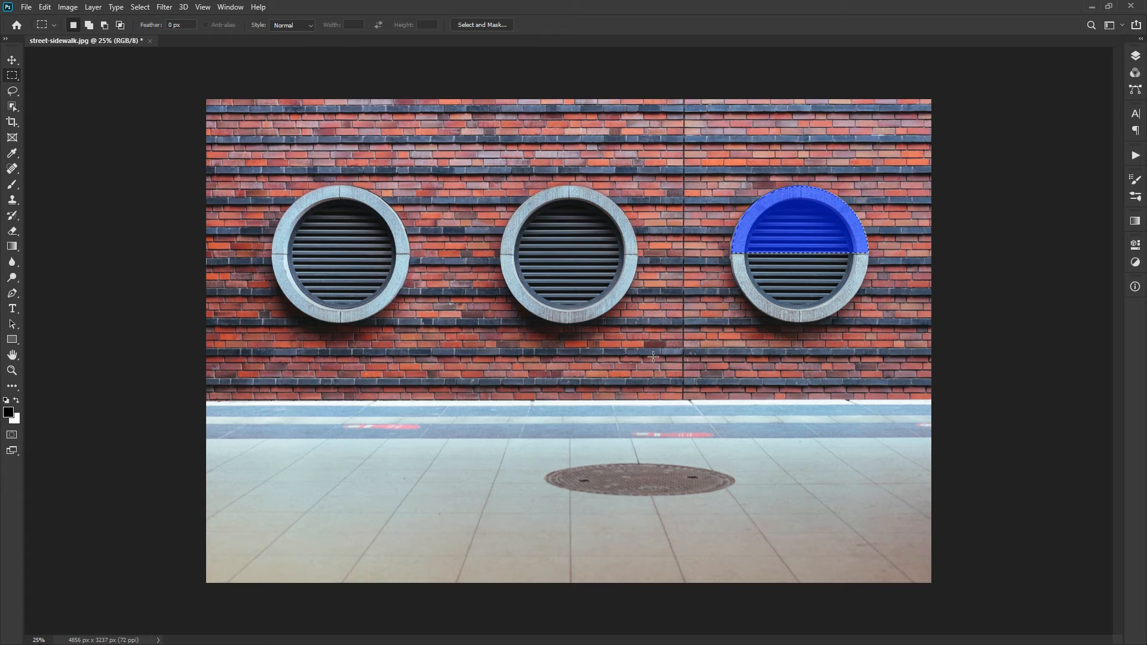
pyautogui.hotkey('shift', 'alt')
pyautogui.moveTo(677, 151); pyautogui.dragTo(802, 344)
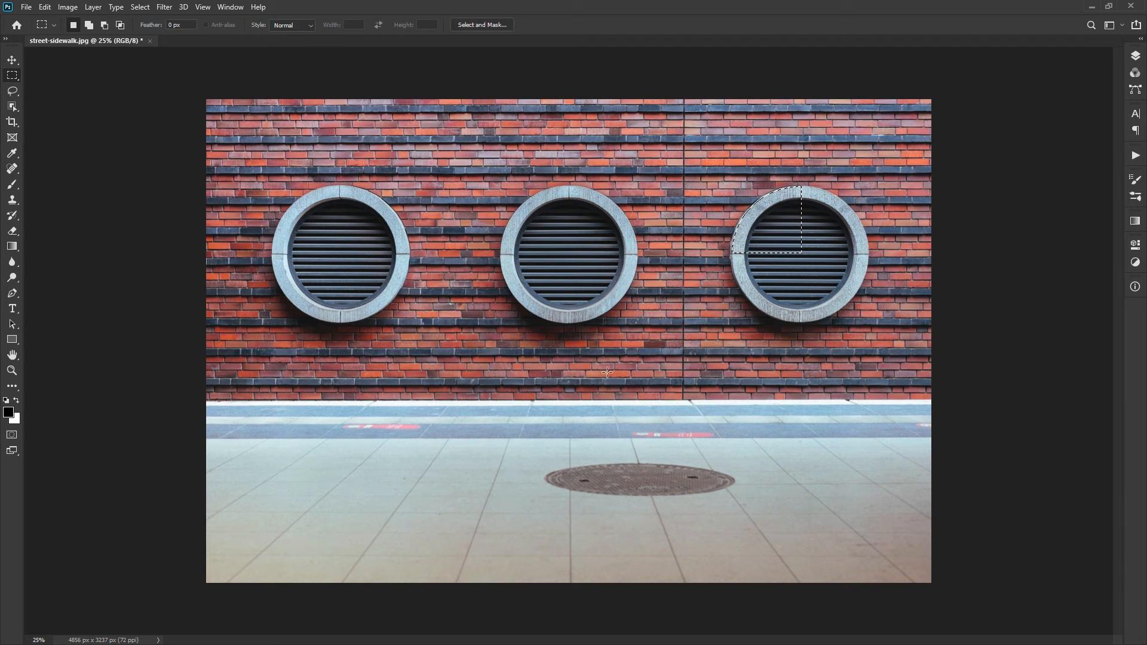
# Look through the marquee tool's presets and its add, subtract and intersect modes, ending on the New selection mode.
pyautogui.click(53, 25)
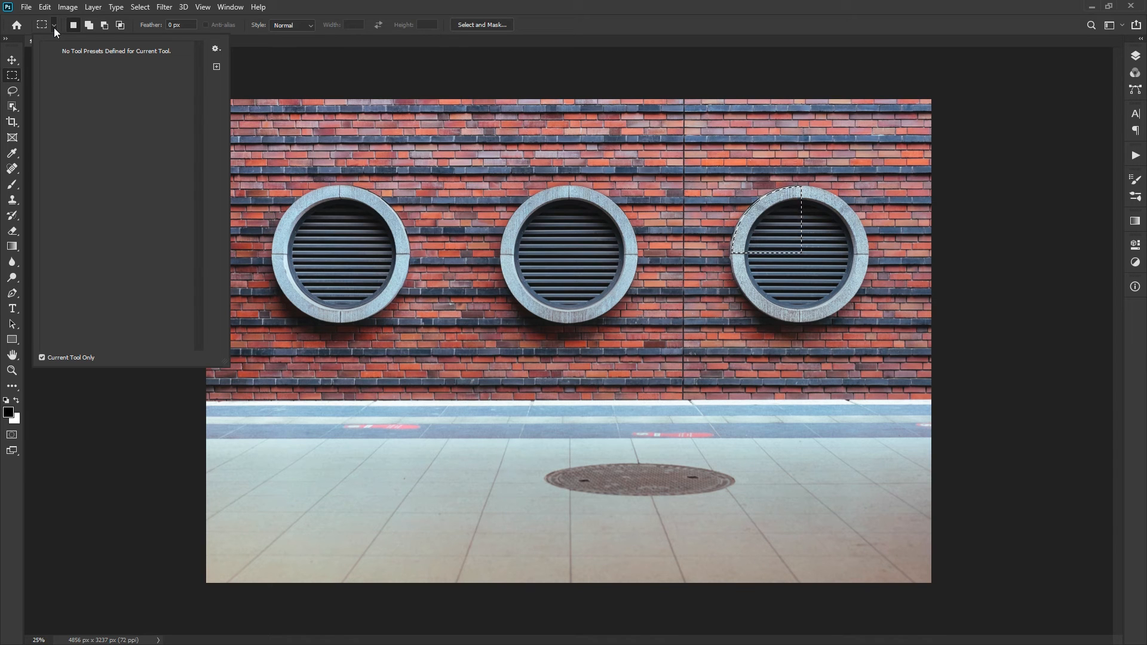
pyautogui.click(54, 27)
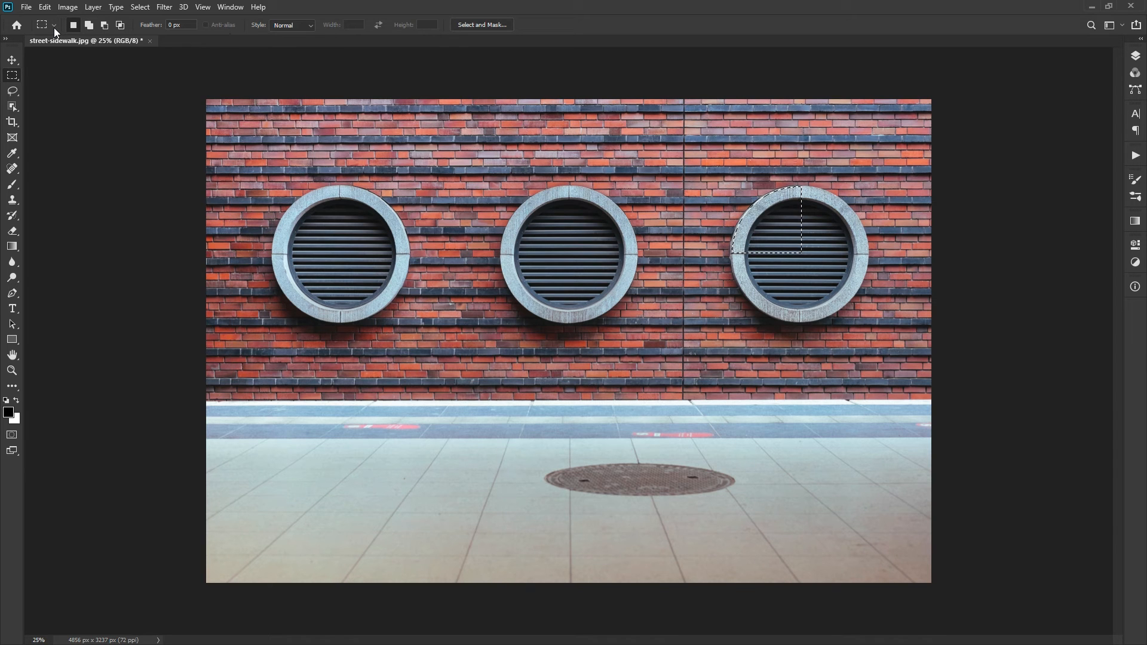
pyautogui.click(90, 25)
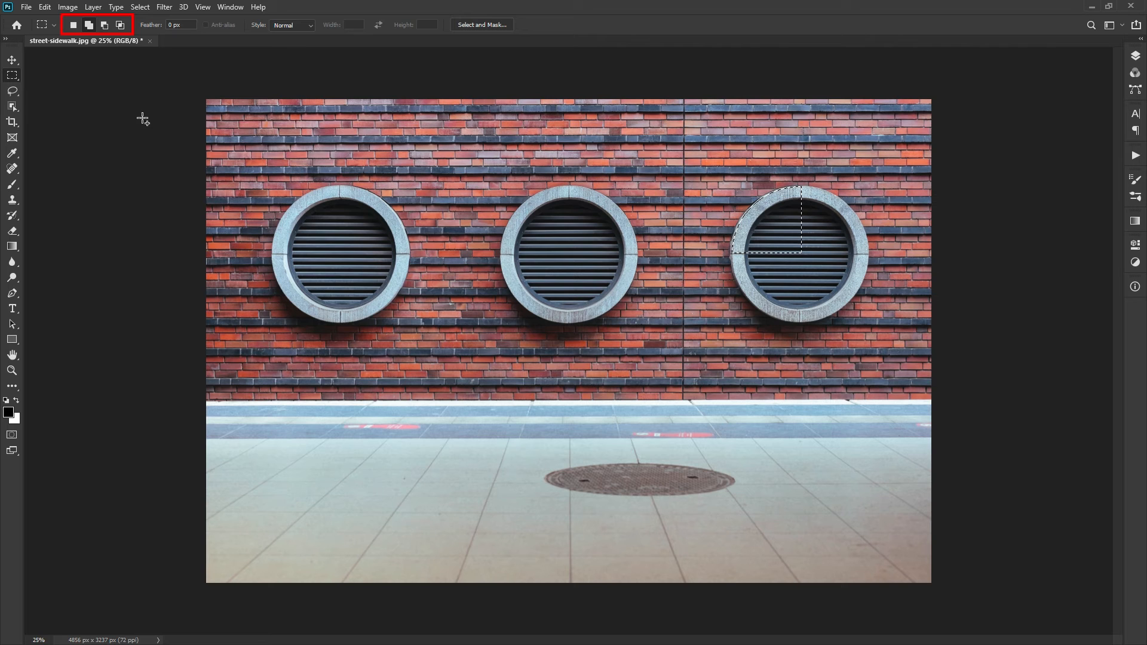
pyautogui.click(105, 25)
pyautogui.click(121, 25)
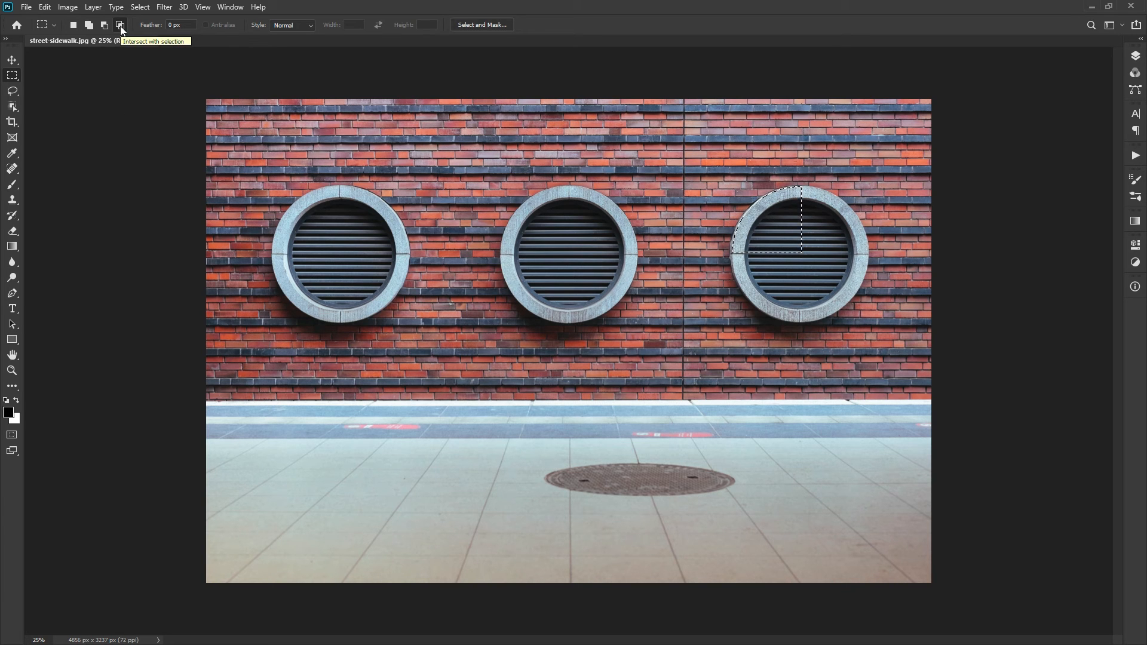
pyautogui.click(74, 25)
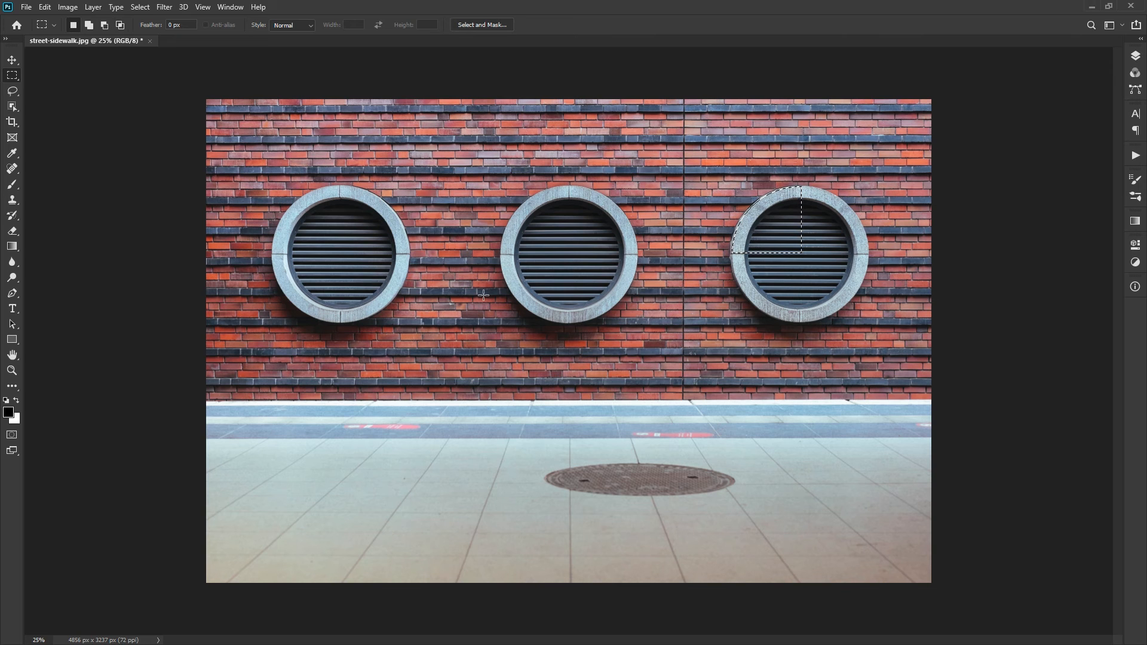
# Draw a new rectangular selection between the left and middle vents and add three overlapping rectangles to form a stepped shape.
pyautogui.moveTo(670, 250); pyautogui.dragTo(507, 359)
pyautogui.moveTo(353, 157); pyautogui.dragTo(480, 270)
pyautogui.click(89, 24)
pyautogui.moveTo(518, 338); pyautogui.dragTo(409, 225)
pyautogui.moveTo(579, 137); pyautogui.dragTo(448, 234)
pyautogui.moveTo(282, 389); pyautogui.dragTo(429, 243)
# Subtract three rectangles from the stepped selection, cutting off its lower, upper and left parts.
pyautogui.click(102, 26)
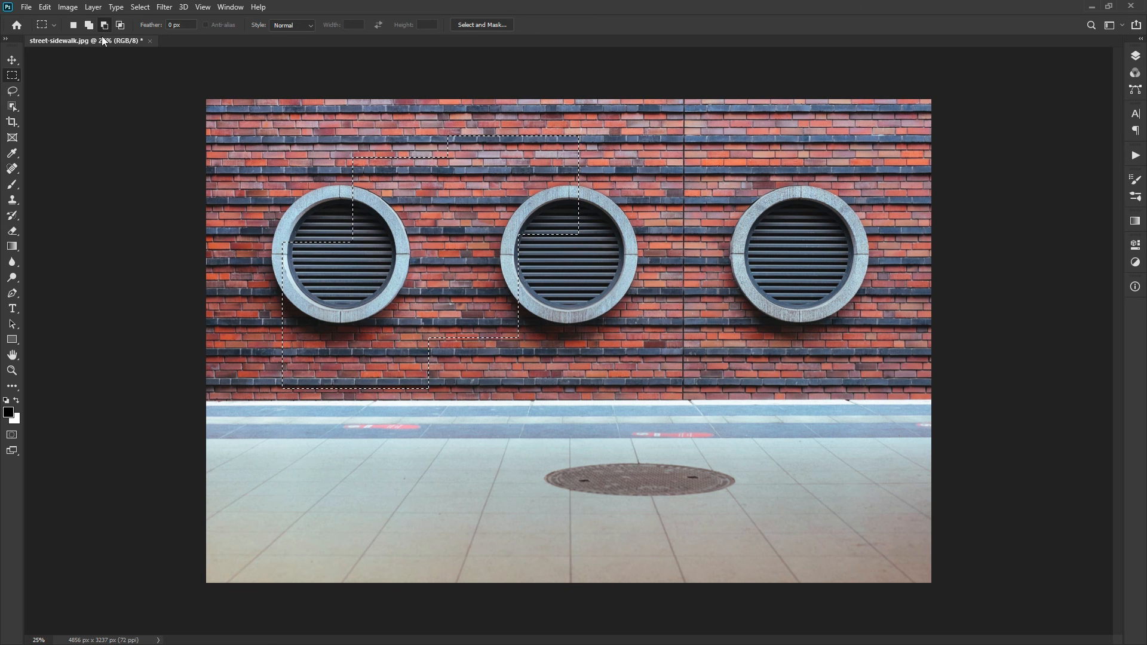
pyautogui.moveTo(694, 484); pyautogui.dragTo(262, 338)
pyautogui.moveTo(258, 108); pyautogui.dragTo(636, 240)
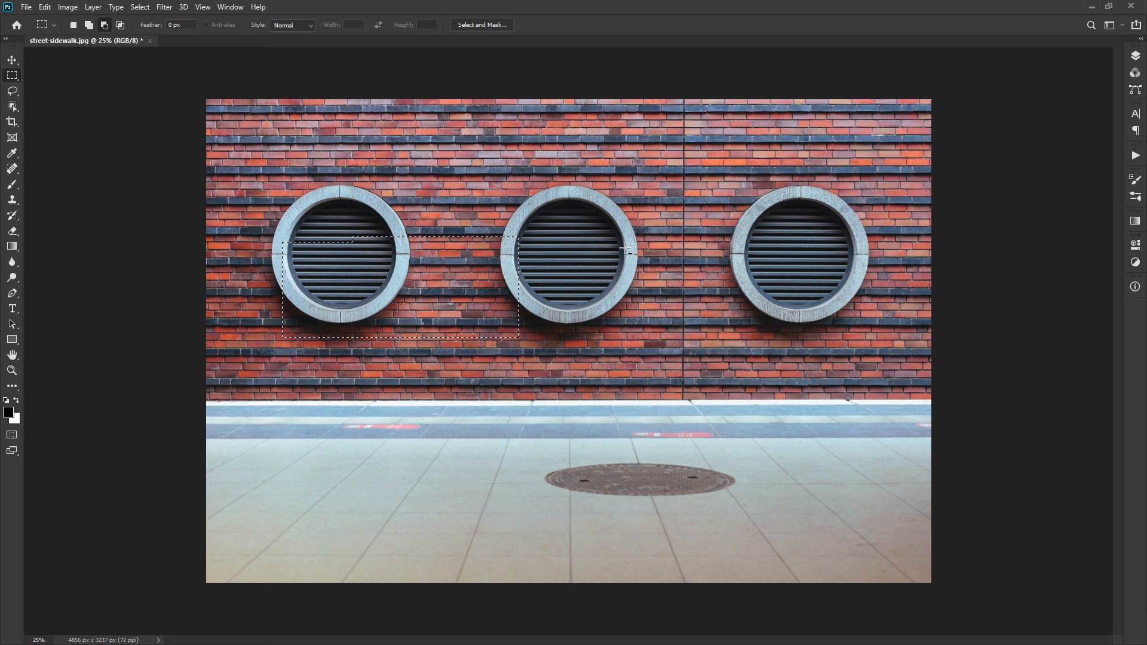
pyautogui.moveTo(230, 233); pyautogui.dragTo(362, 413)
# Intersect the selection with two rectangles to keep only the area around the left vent's lower right edge.
pyautogui.moveTo(326, 147); pyautogui.dragTo(450, 412)
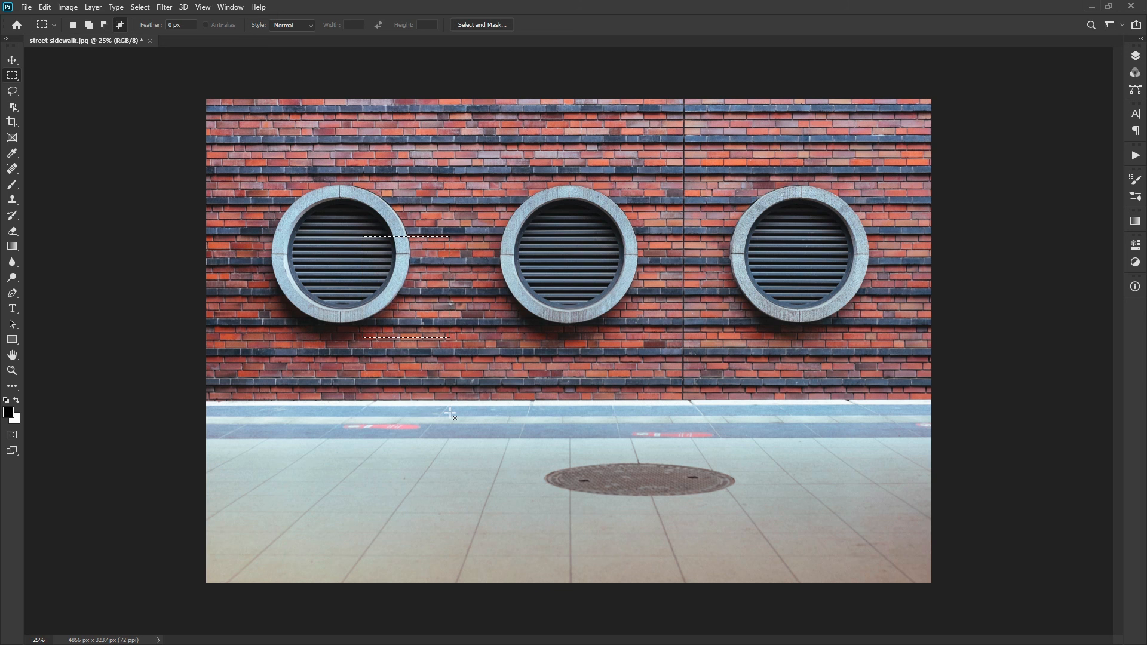
pyautogui.moveTo(309, 420); pyautogui.dragTo(506, 274)
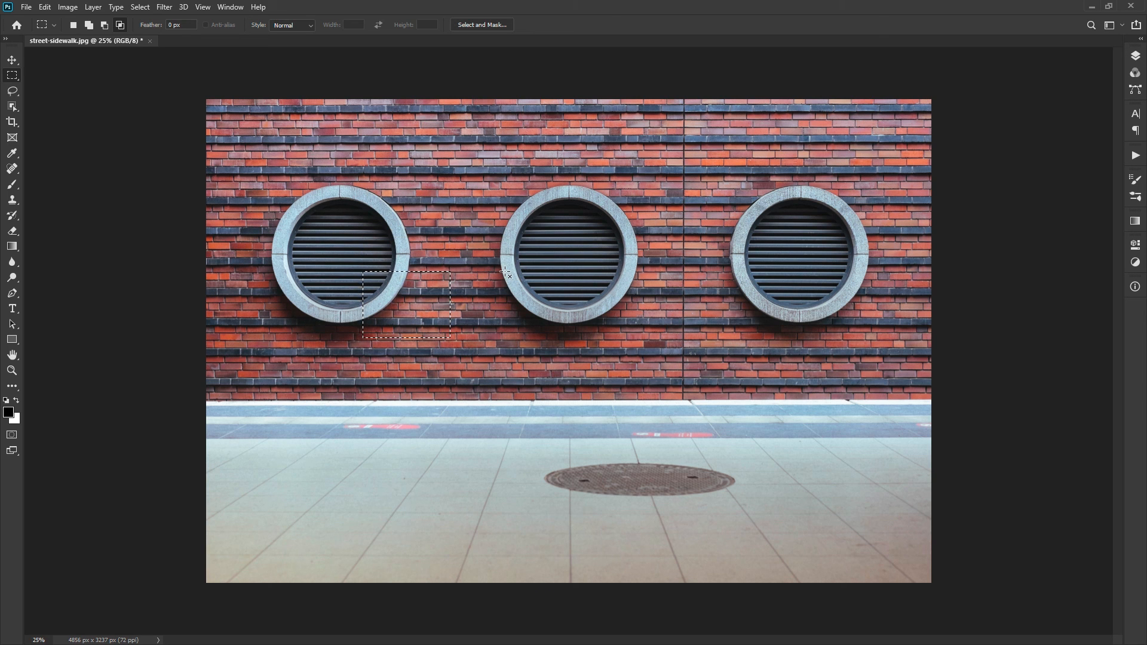